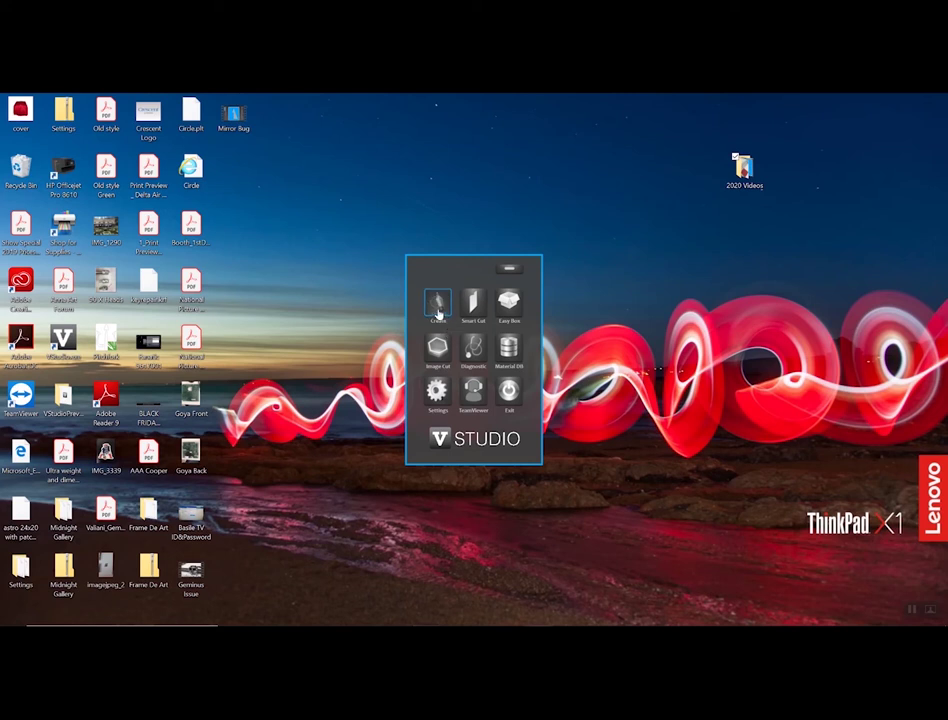
Step: Launch Valiani Create from the V Studio launcher to get the default 16 x 20 mat
left_click(437, 311)
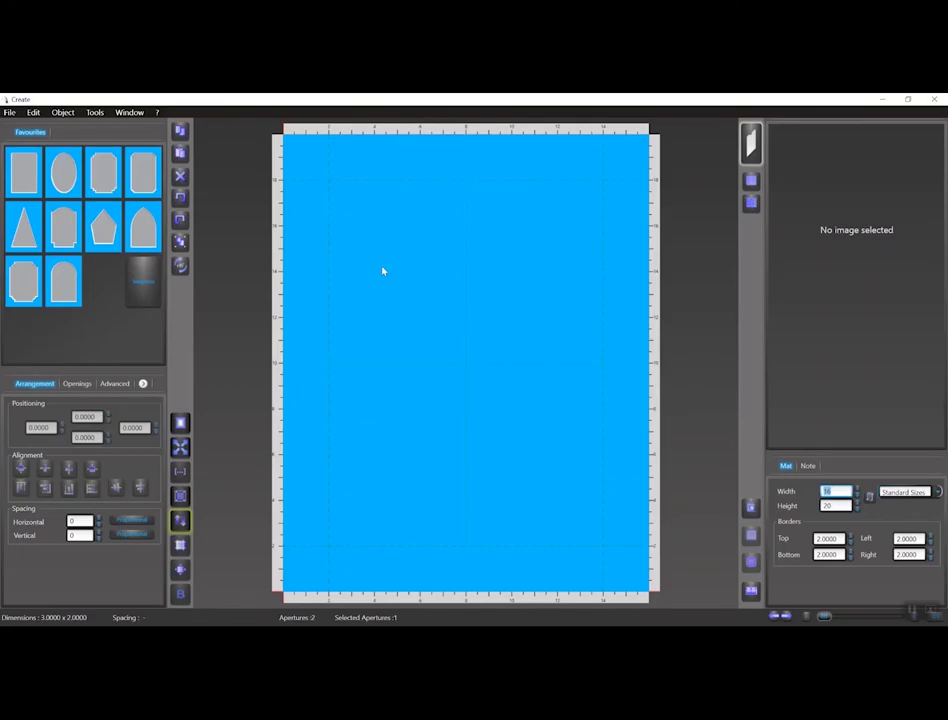
Step: Set the mat width and height to 10 inches each, keeping the 2-inch borders
left_click(824, 504)
key("Tab")
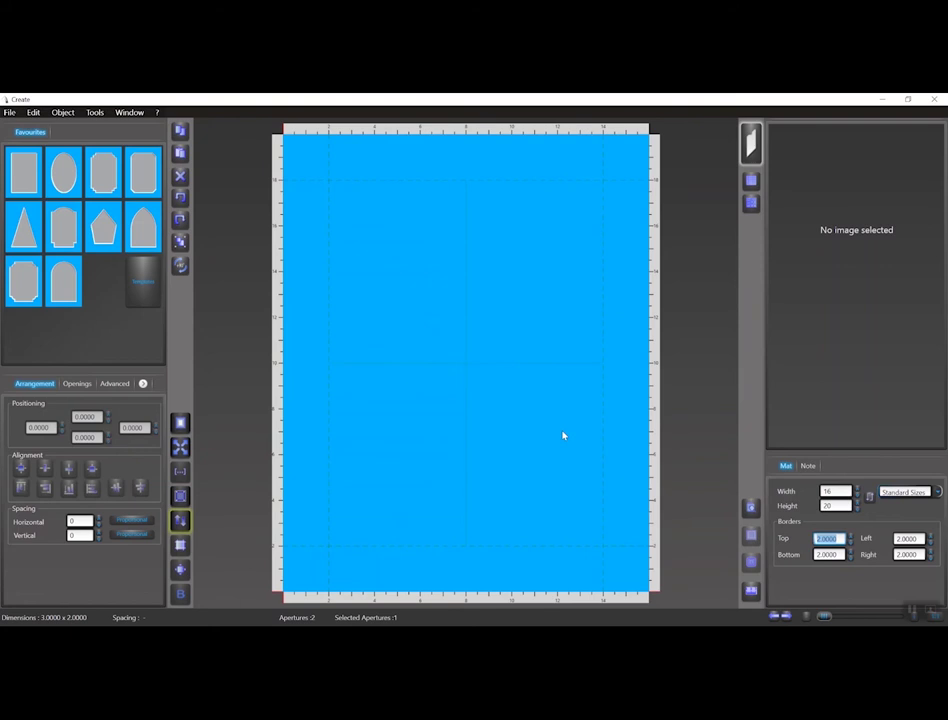
left_click(829, 491)
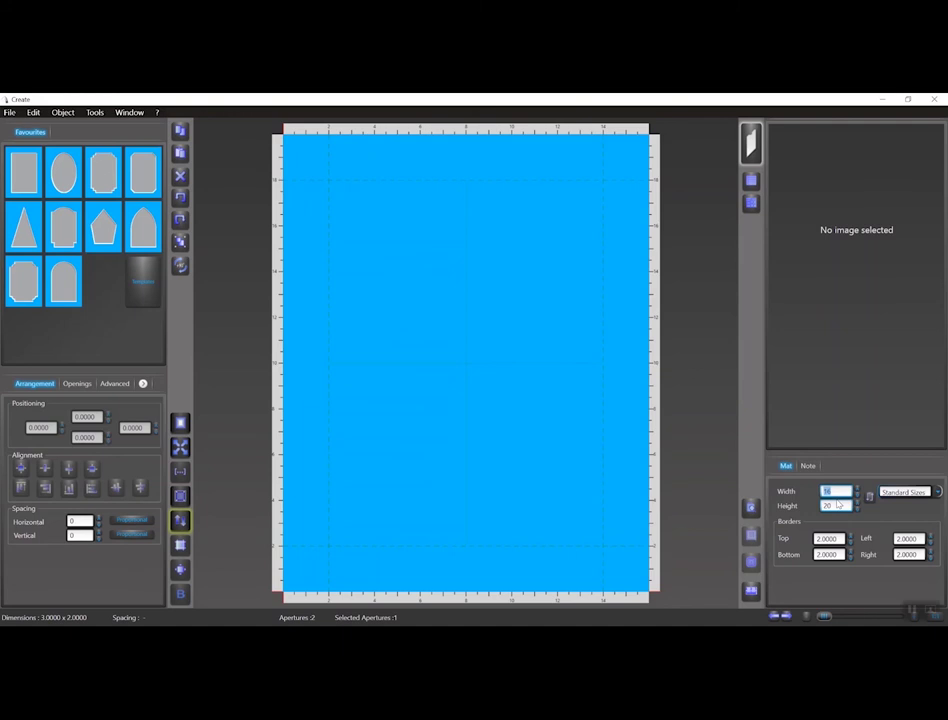
type("10")
key("Tab")
type("10")
key("Tab")
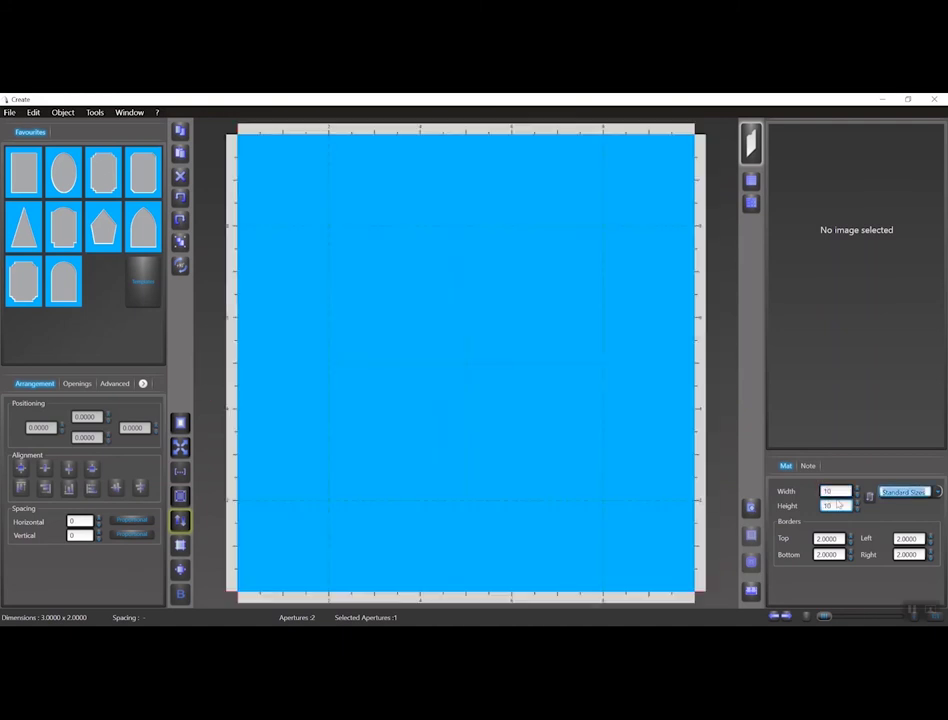
key("Tab")
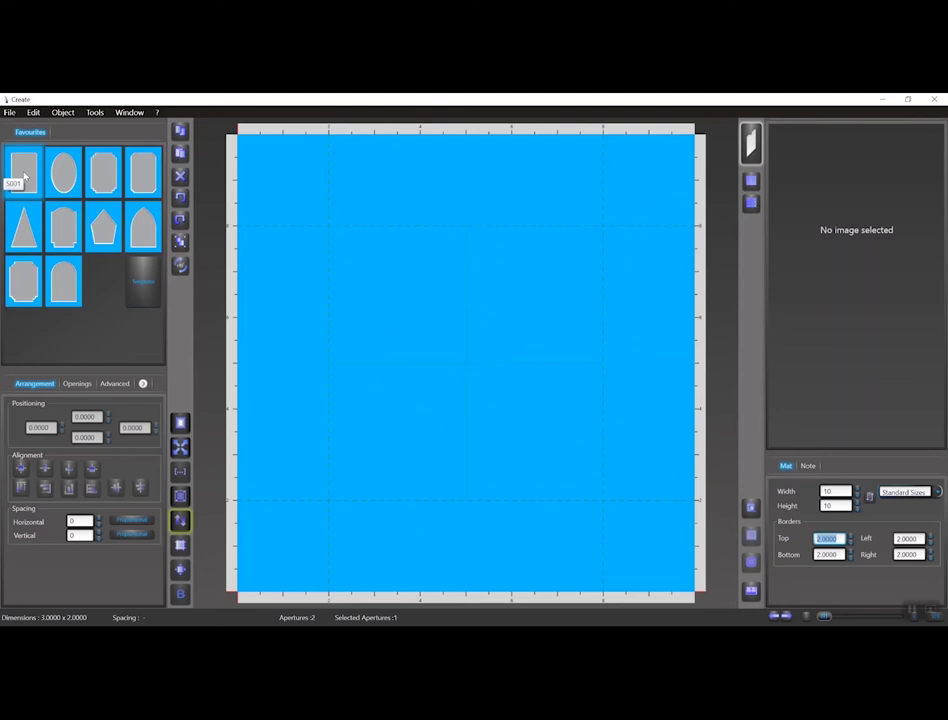
Step: Place a 6 x 6 square opening from Favourites in the centre of the mat
left_click_drag(24, 176, 317, 349)
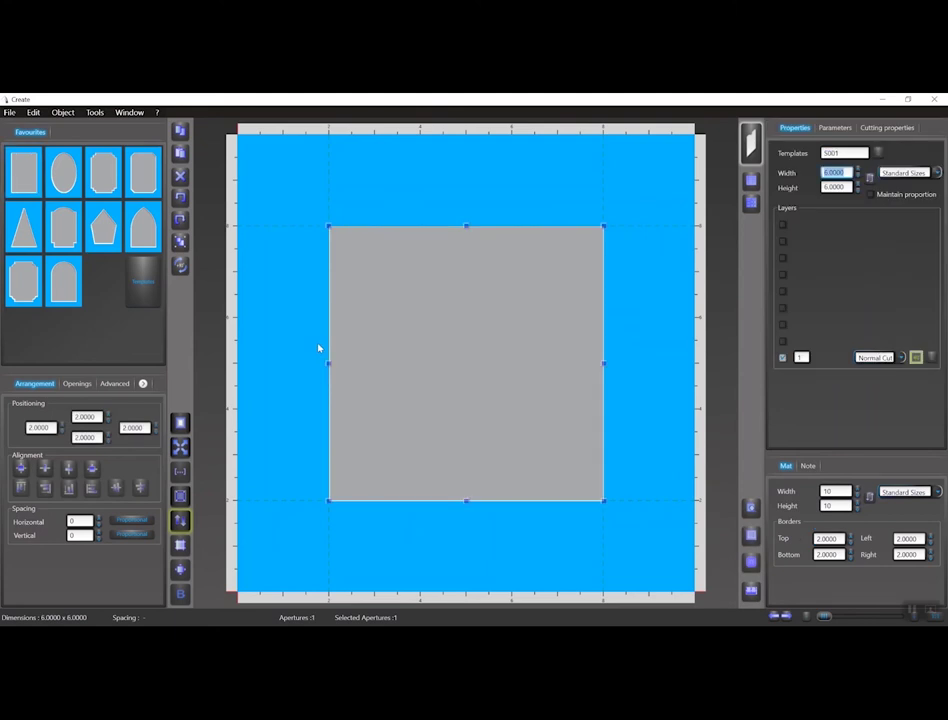
left_click(831, 554)
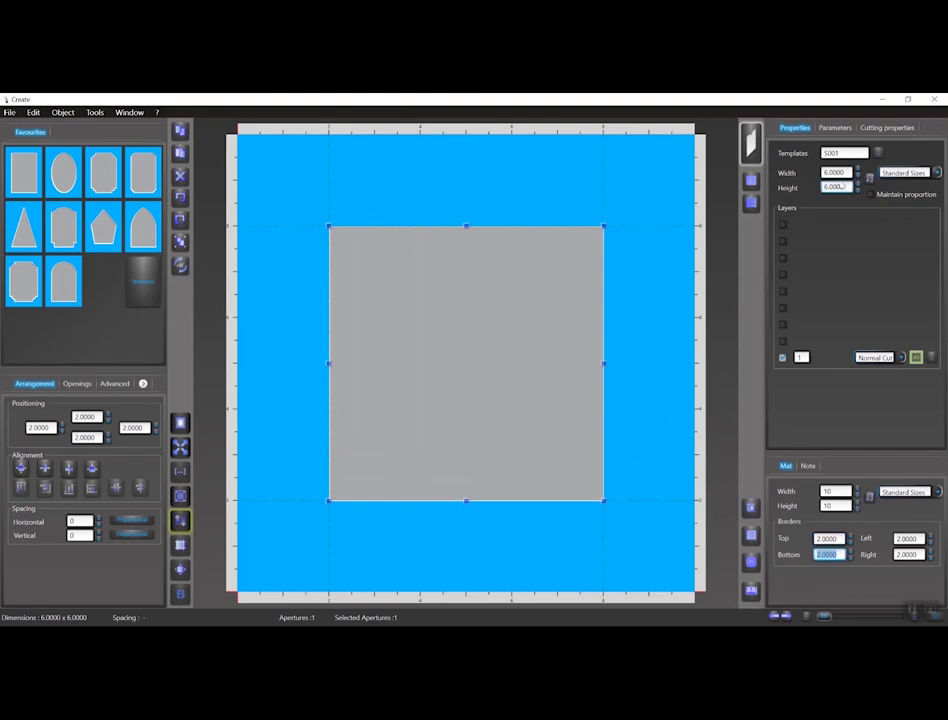
left_click(842, 173)
left_click(842, 188)
Step: Review the 10 x 10 mat size and open layer 1's cut-type list, still Normal Cut
left_click(834, 491)
left_click(836, 505)
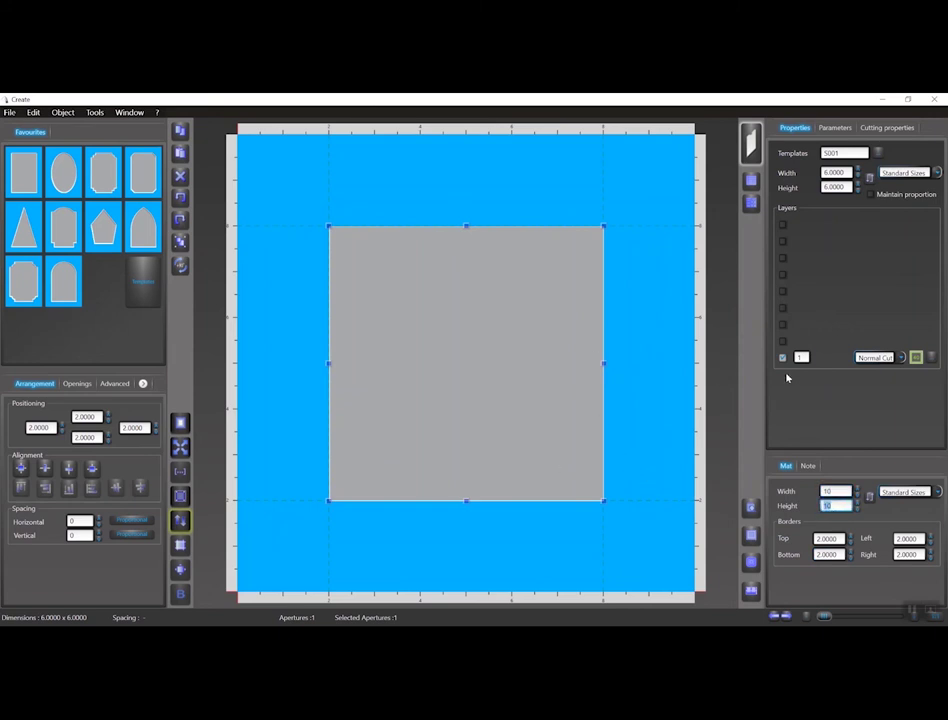
key("Tab")
left_click(902, 358)
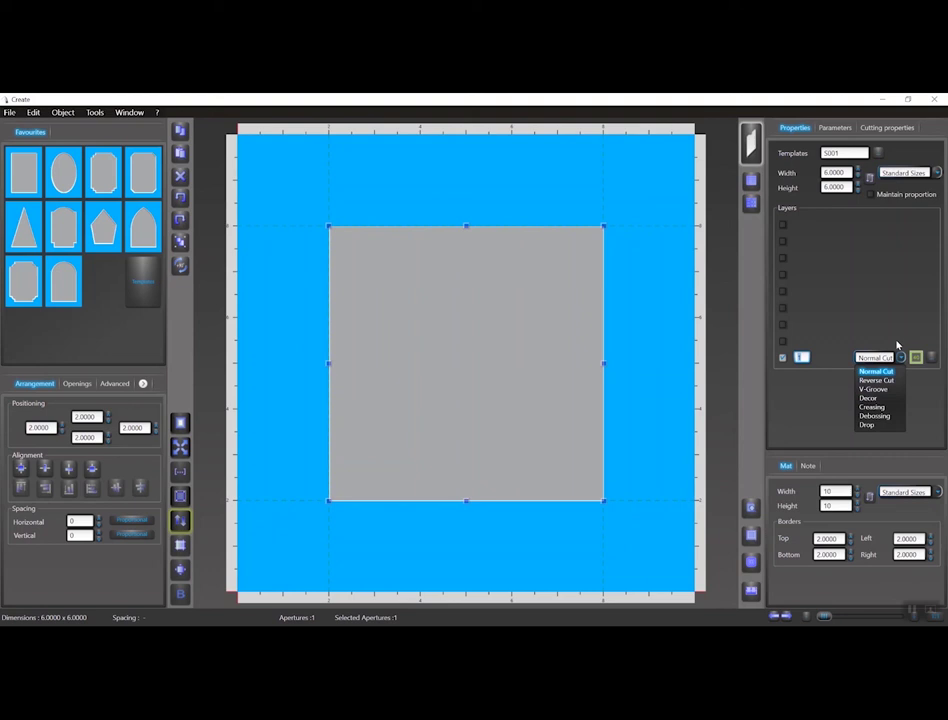
Step: Leave the cut type unchanged and add layer 2 with a 0.25-inch reveal
left_click(902, 353)
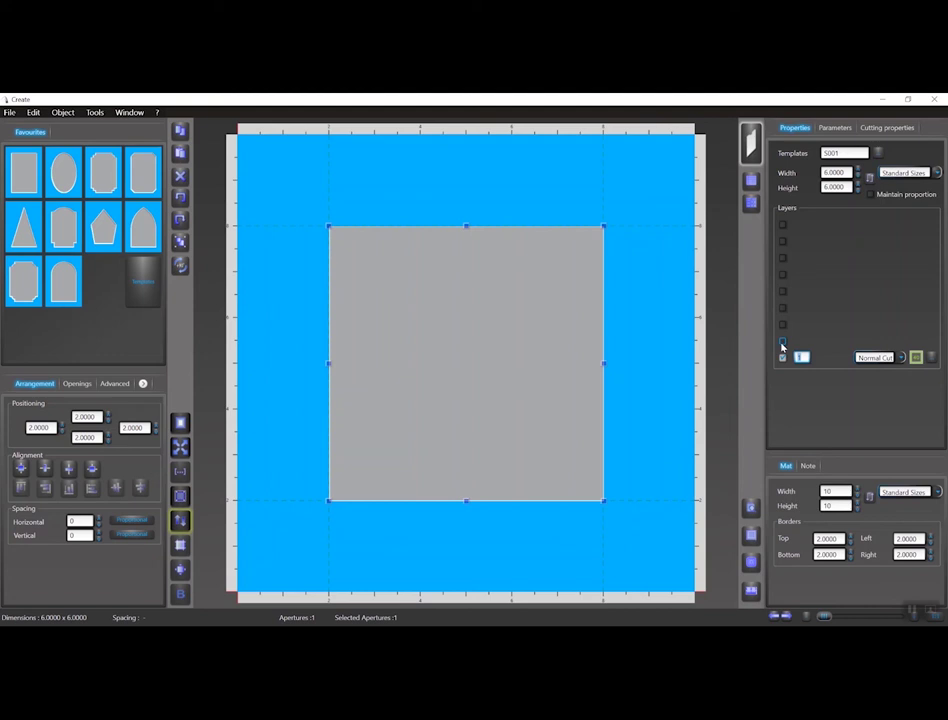
left_click(783, 343)
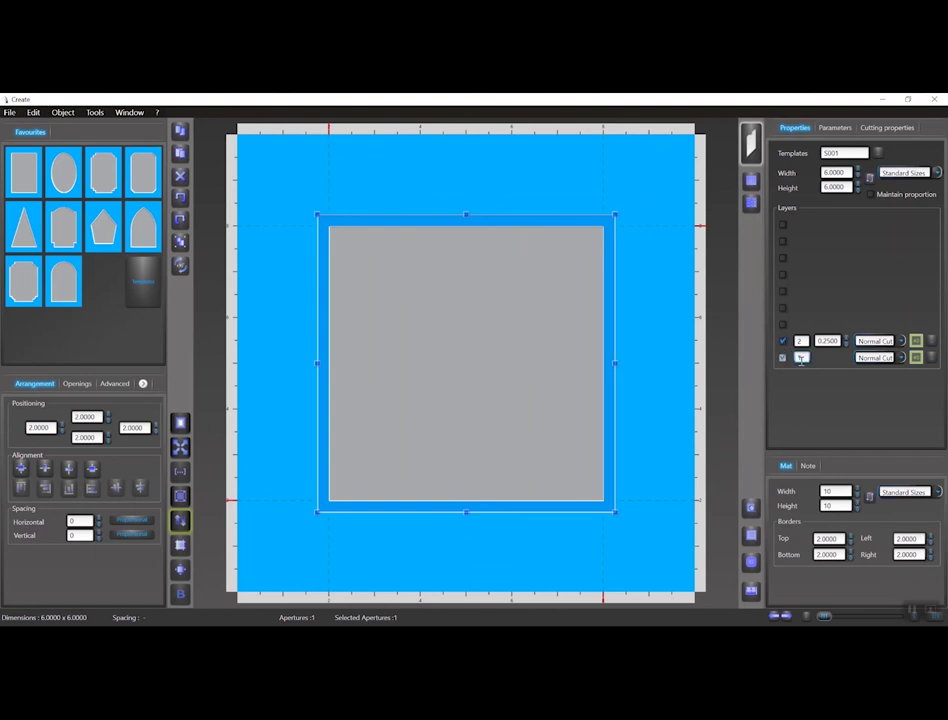
double_click(833, 187)
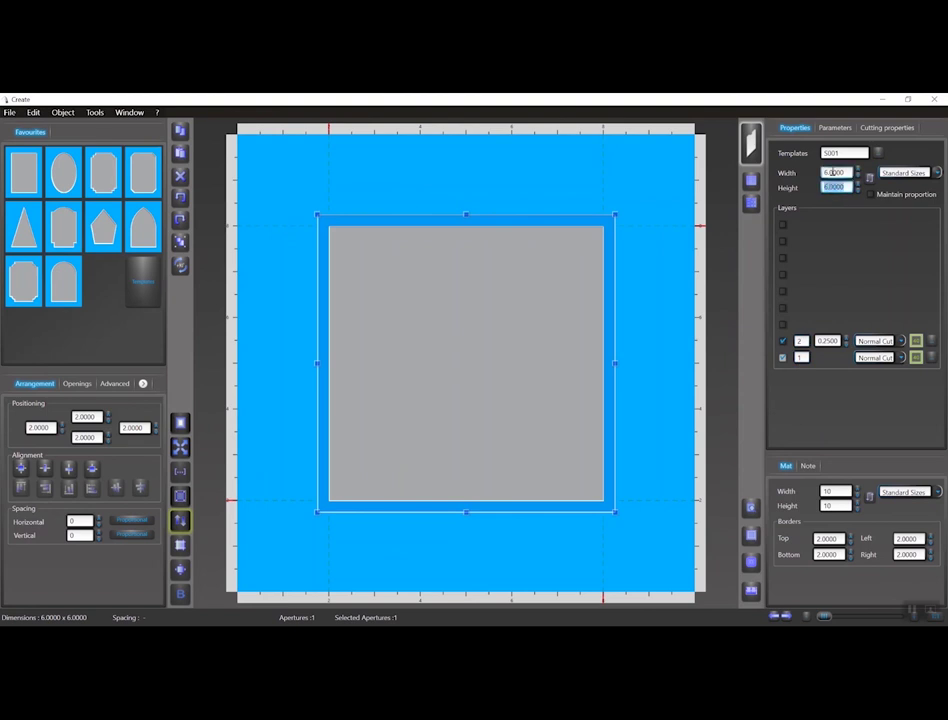
double_click(832, 172)
left_click(801, 341)
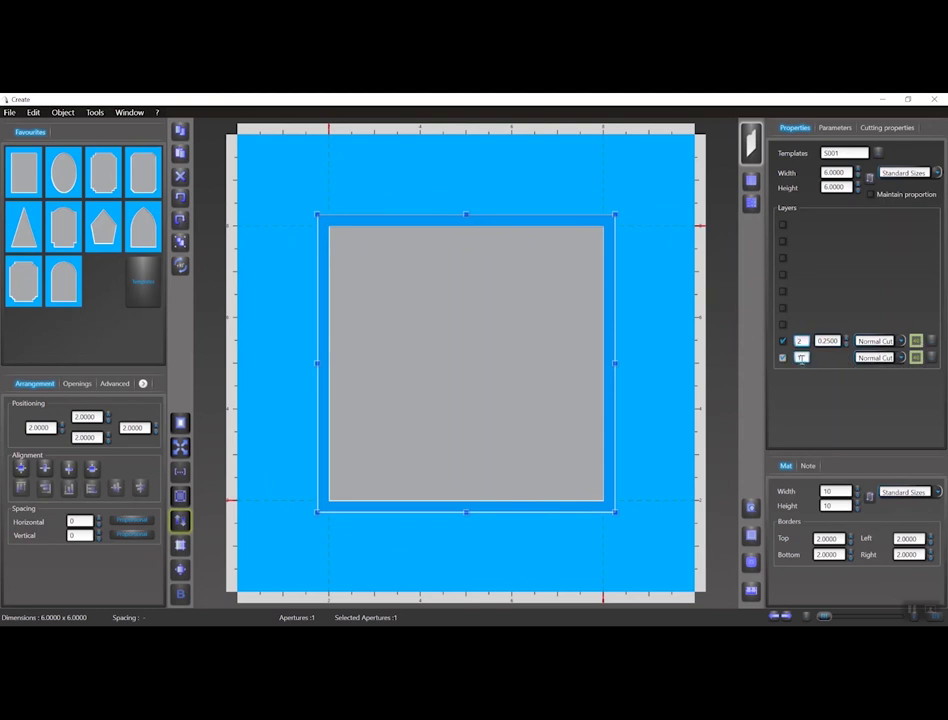
double_click(792, 357)
double_click(792, 341)
Step: Add a third mat layer and change the second layer's reveal to 0.5 inch
left_click(783, 326)
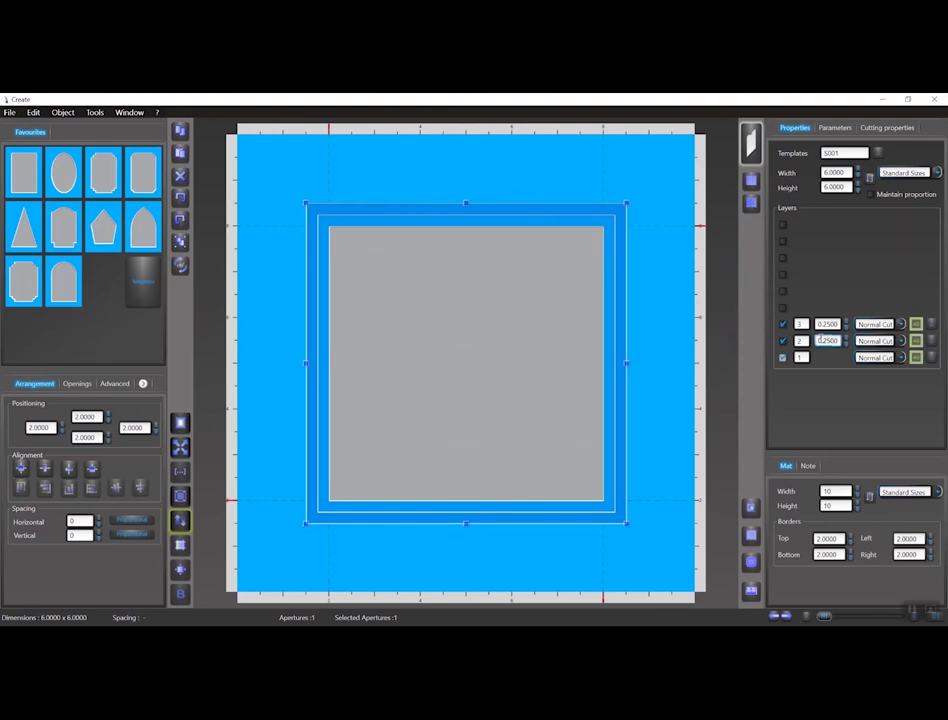
double_click(823, 341)
key("BackSpace")
type(".5")
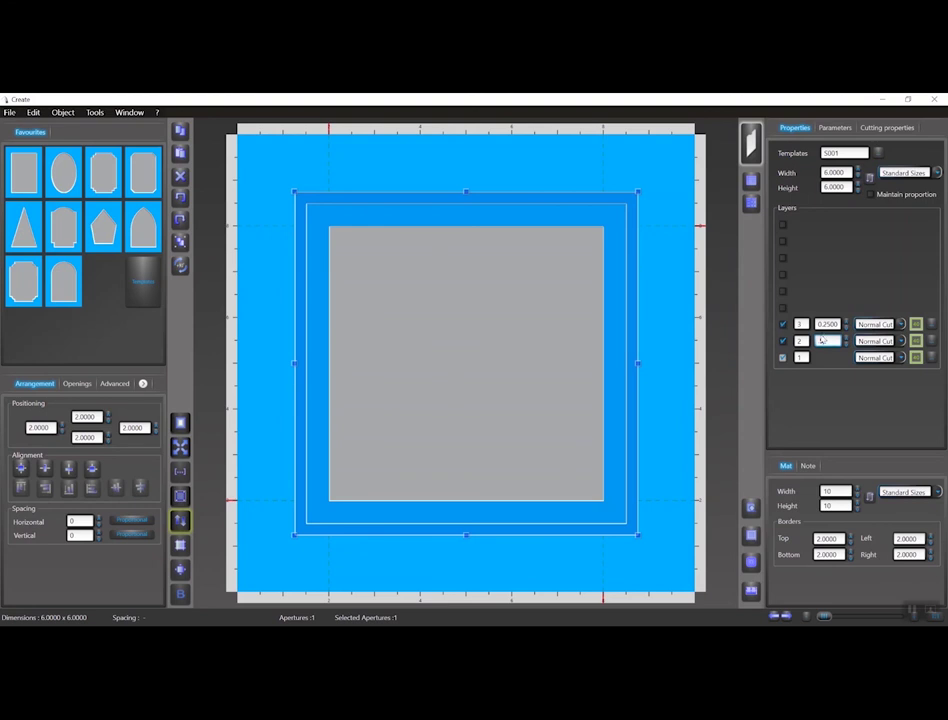
type("0.5")
key("Tab")
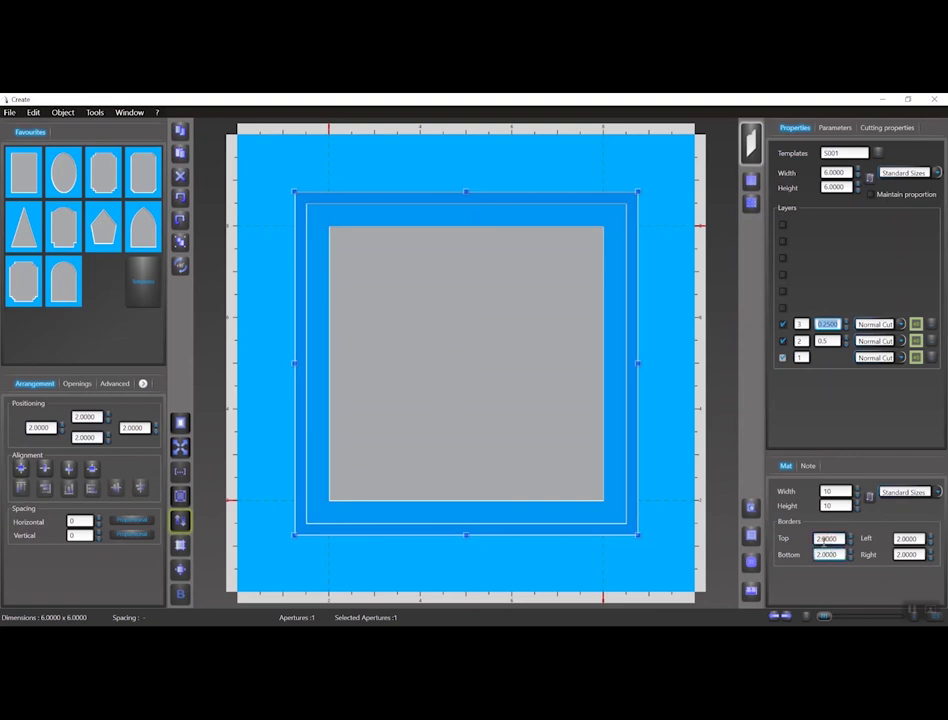
Step: Resize the opening to 5.75 x 5.75 inches, centred 2.125 inches from each edge
double_click(838, 173)
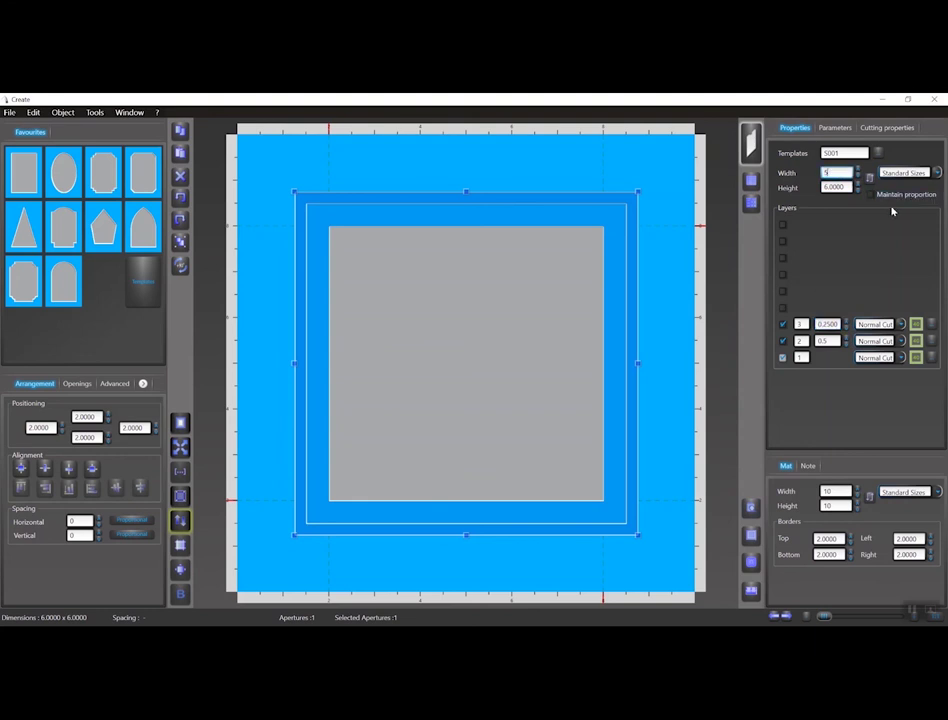
type("5.75")
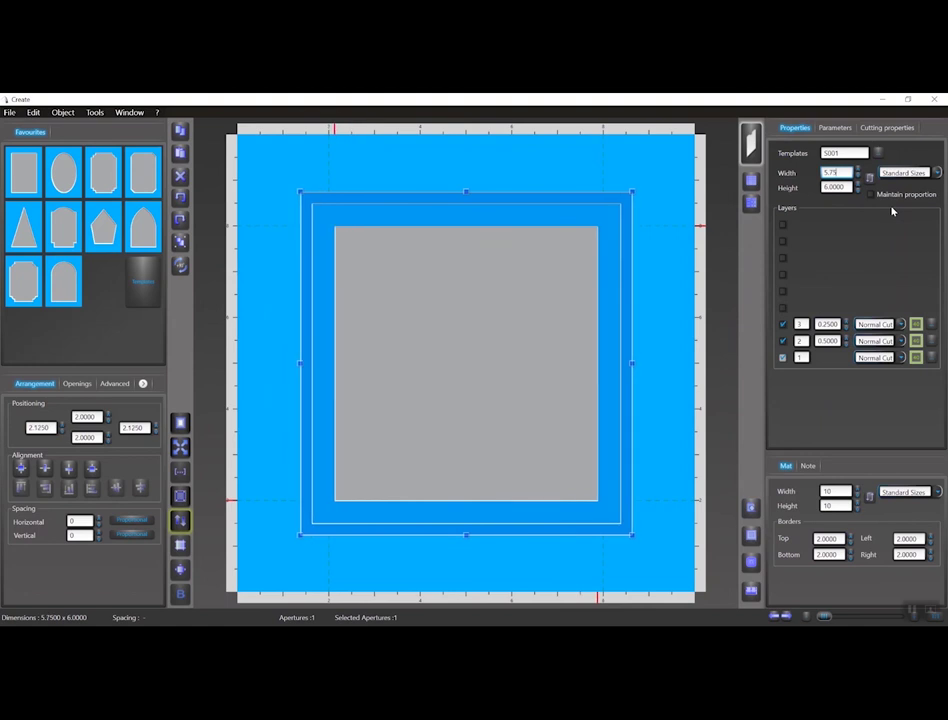
key("Tab")
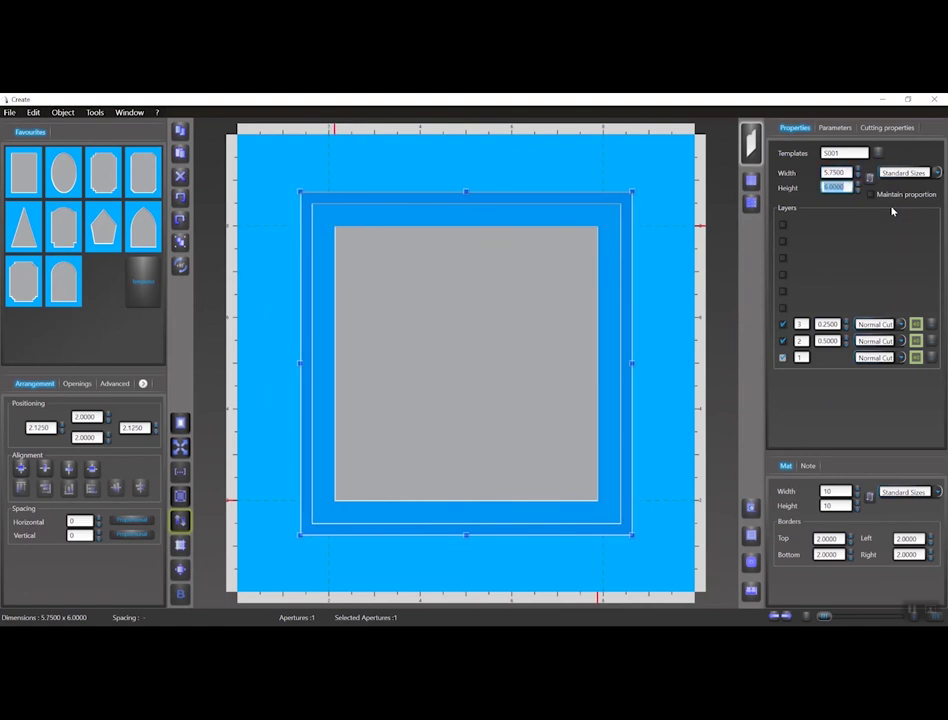
type("5.75")
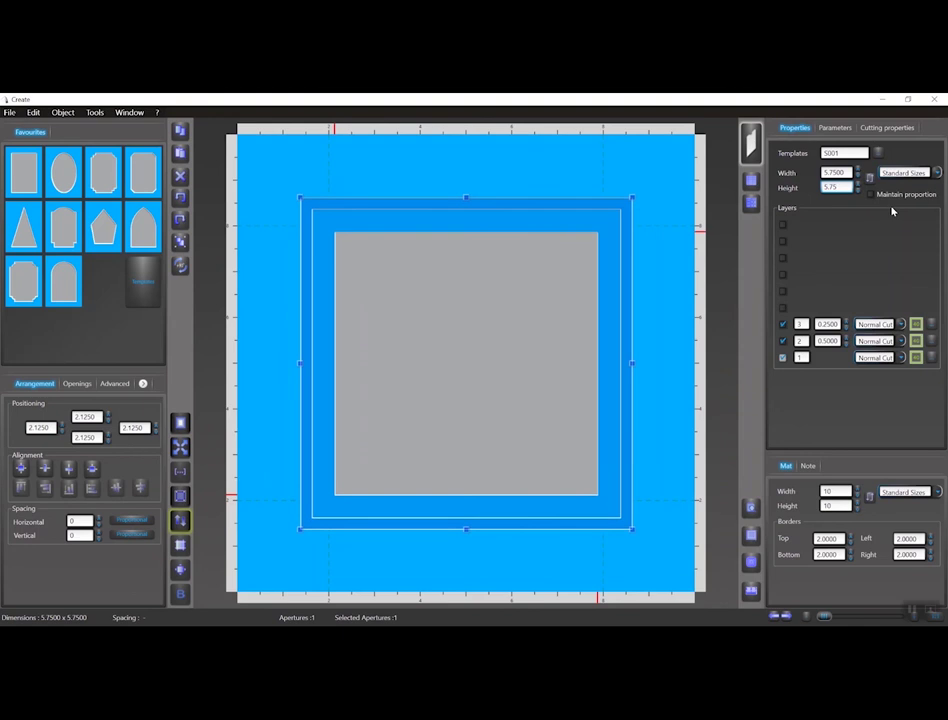
key("Tab")
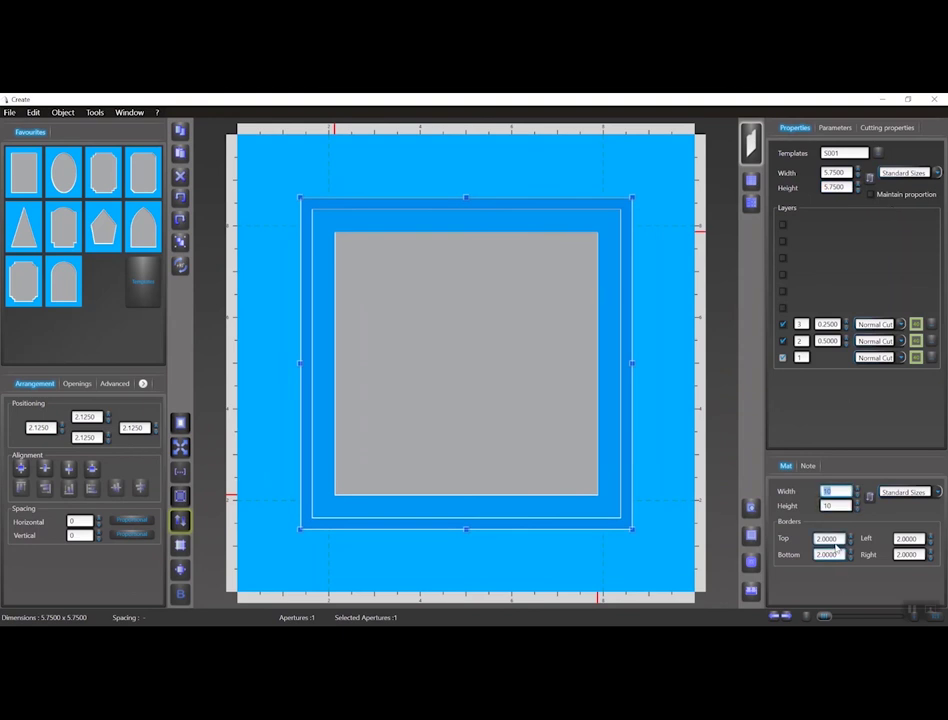
key("Tab")
key("Tab")
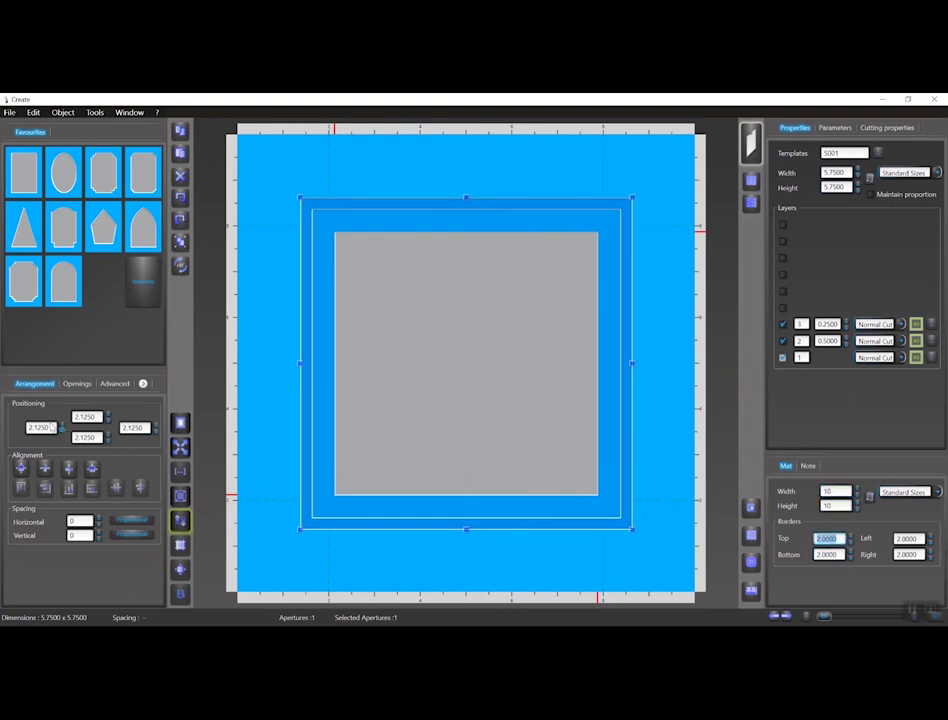
key("Tab")
key("Tab")
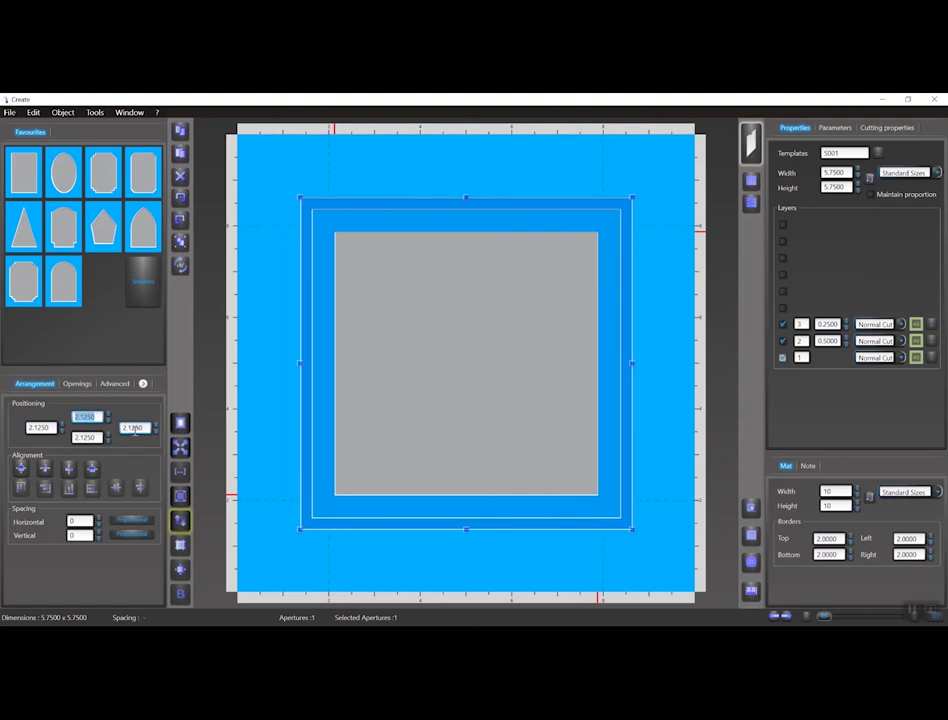
key("Tab")
left_click(80, 439)
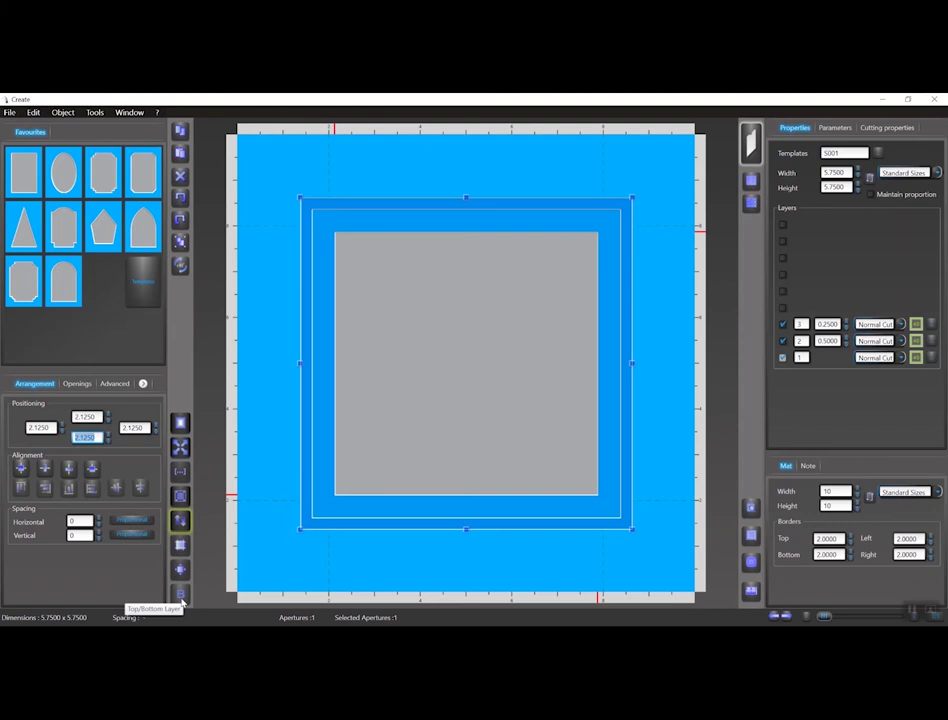
left_click(182, 598)
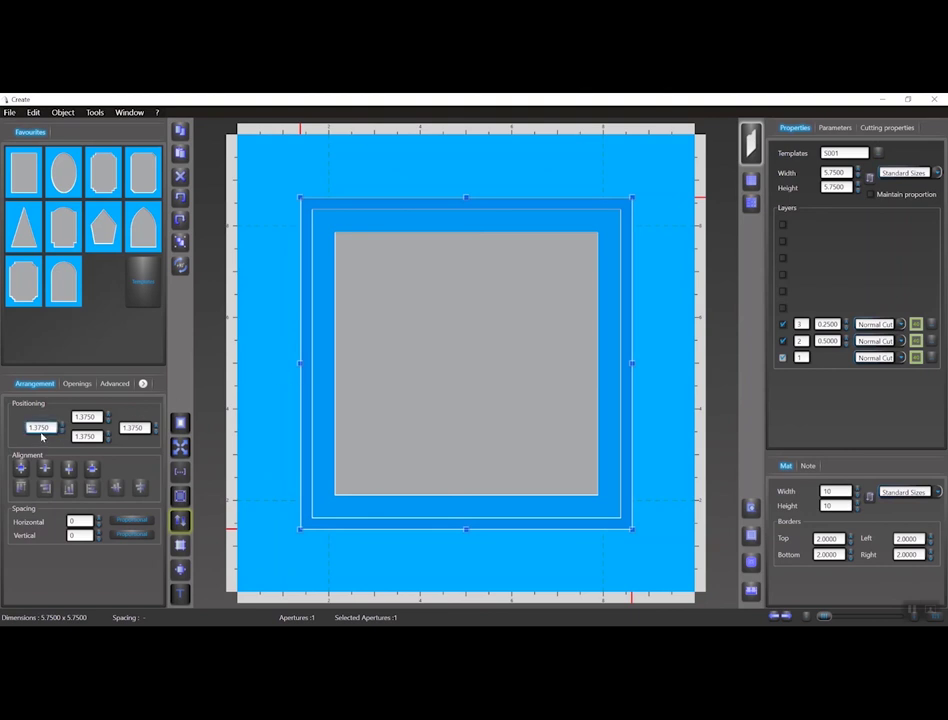
left_click(40, 430)
left_click(180, 597)
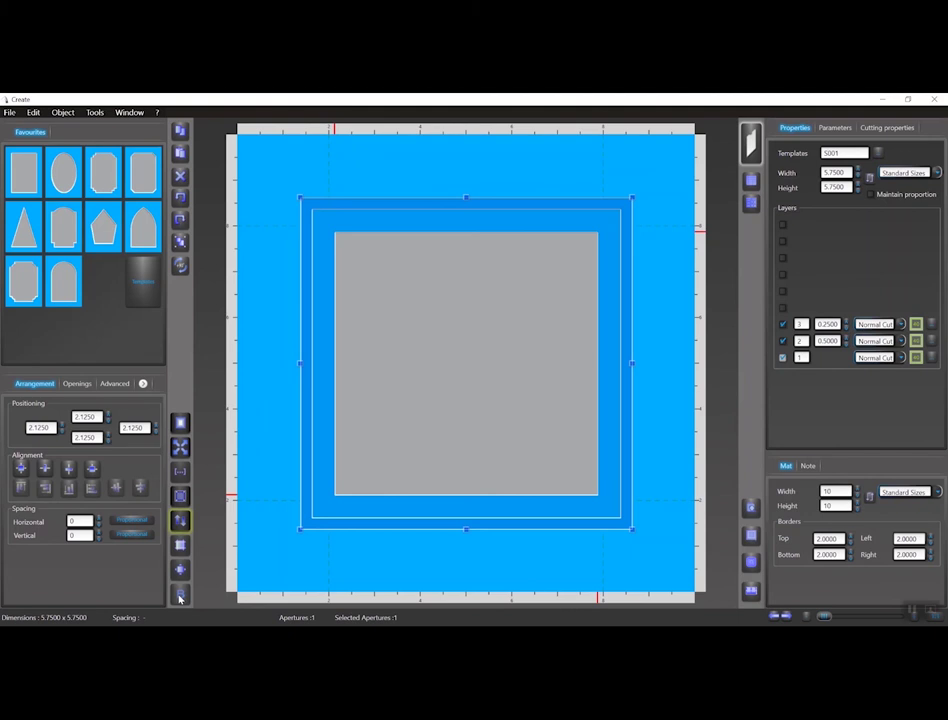